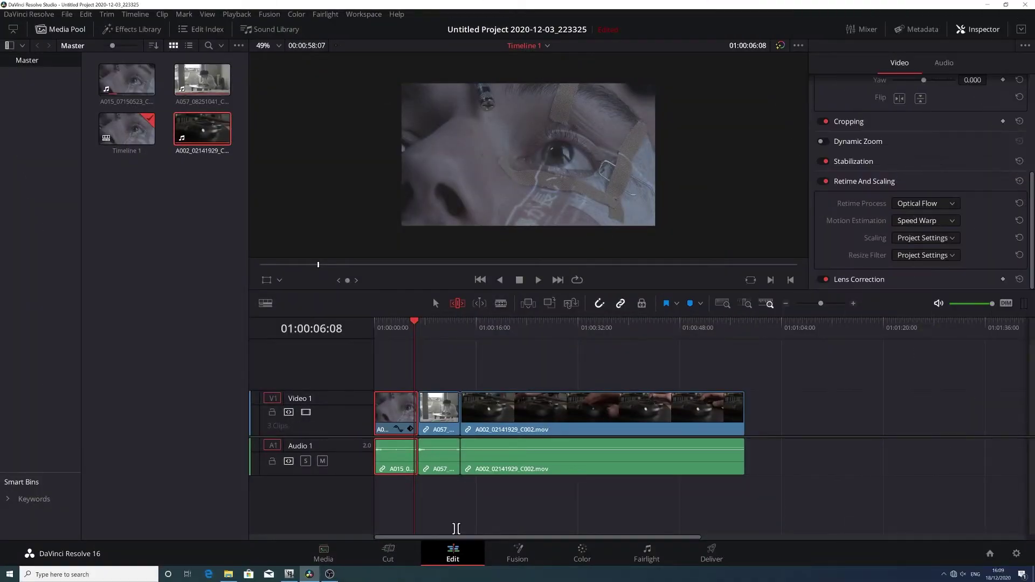
Check the project's source media on the Media page, then return to the Edit timeline.
click(324, 553)
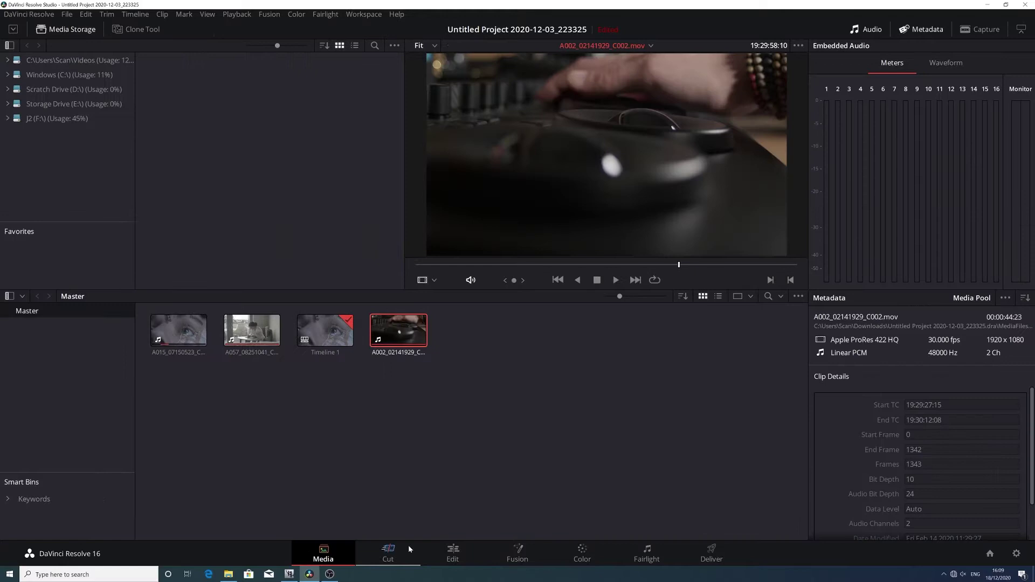
click(456, 553)
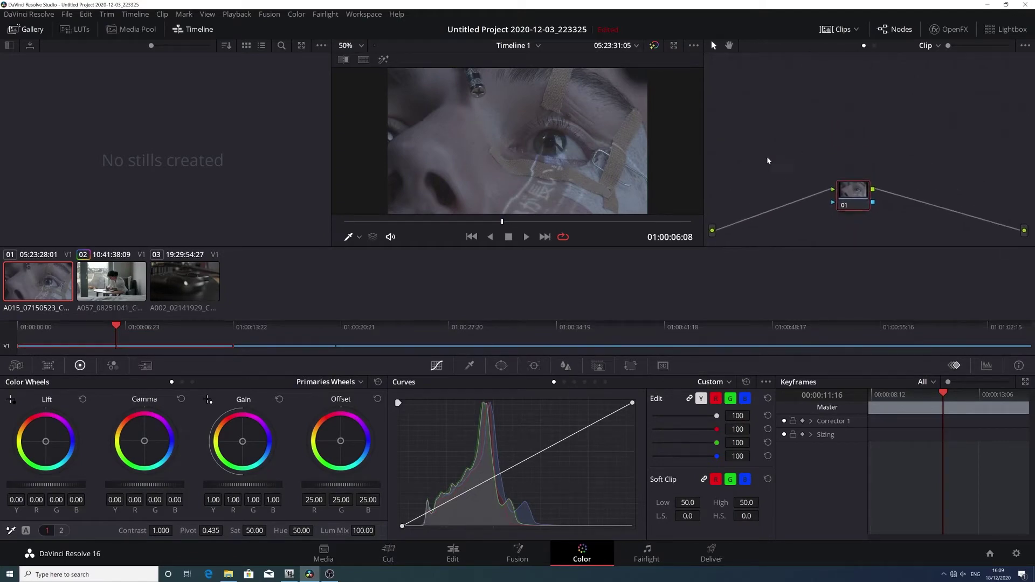
Retime the first clip to a slower speed and play it from the timeline start.
drag(769, 144, 770, 133)
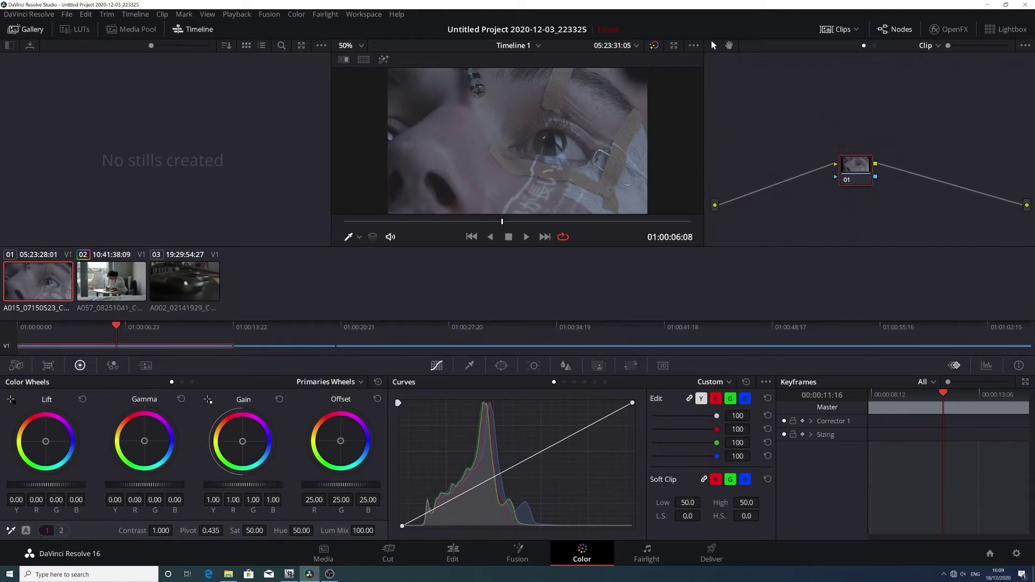
click(446, 556)
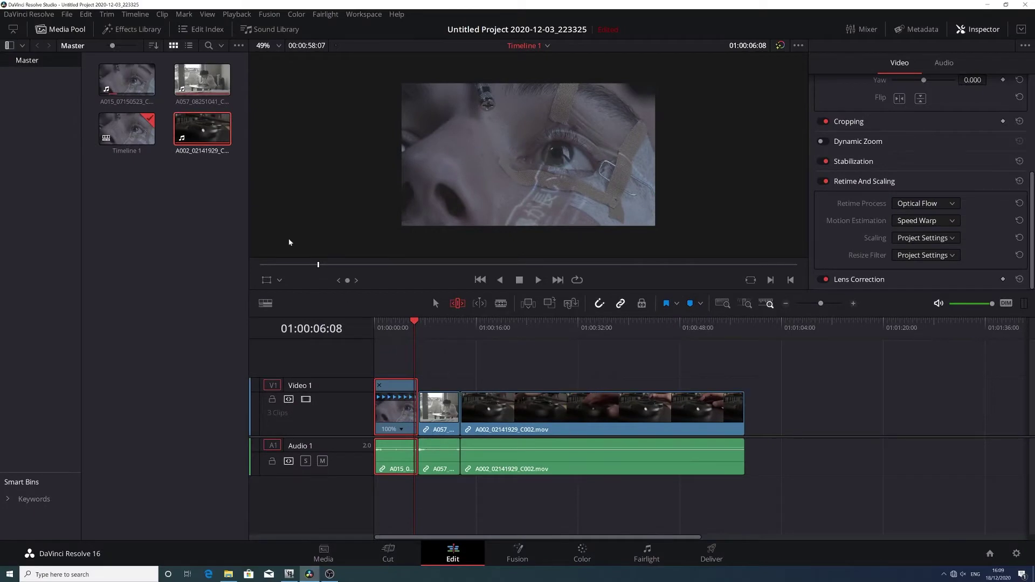
click(400, 429)
click(501, 494)
key(Home)
key(space)
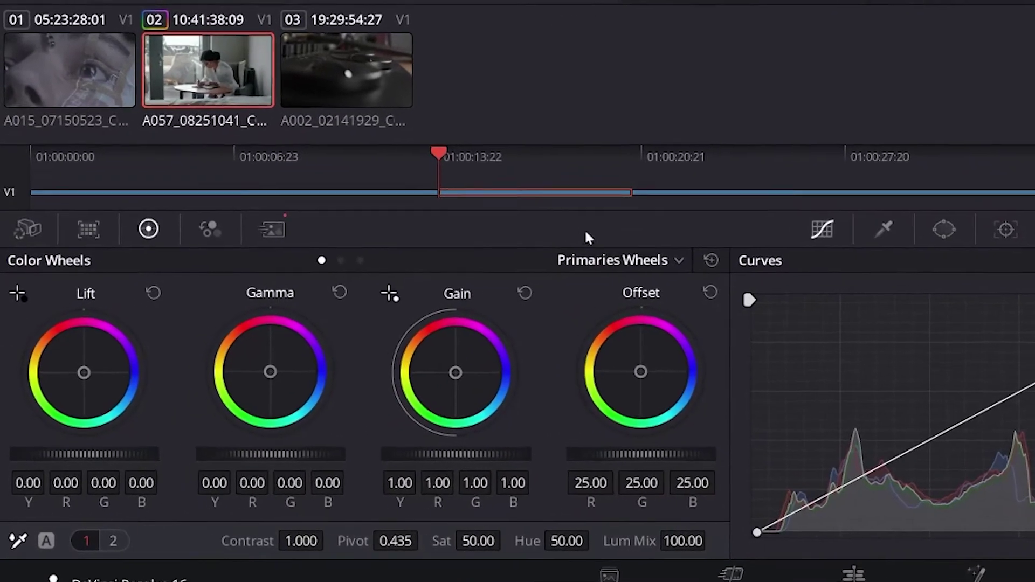
In Motion Effects, set Temporal NR Frames to 3, then back to 5.
click(272, 229)
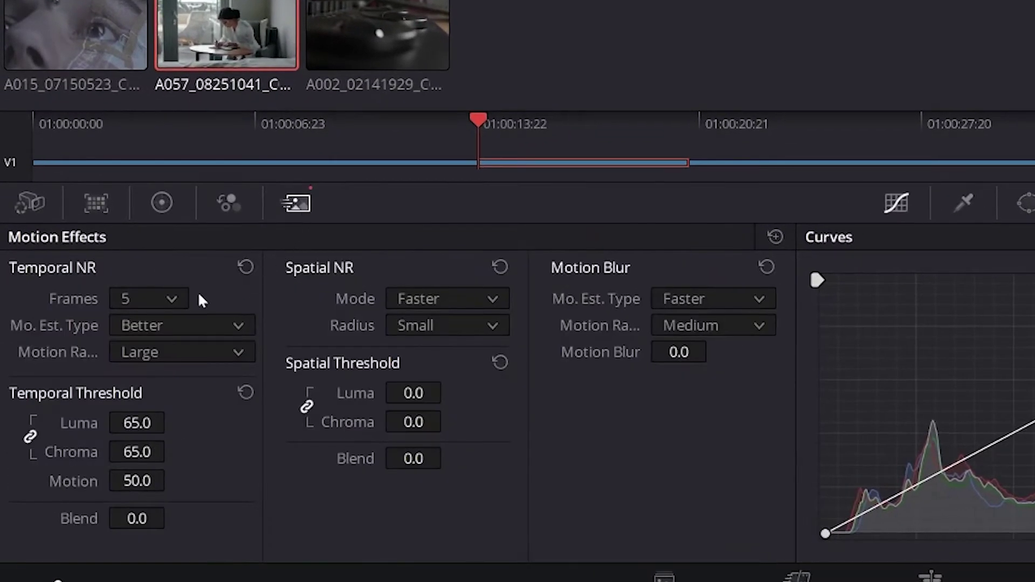
click(169, 299)
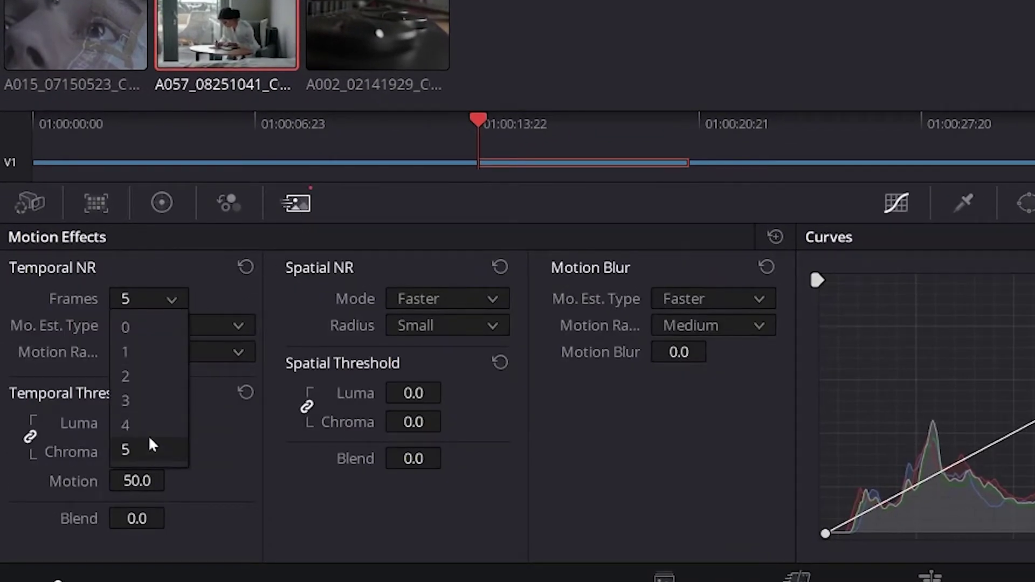
click(149, 402)
click(159, 301)
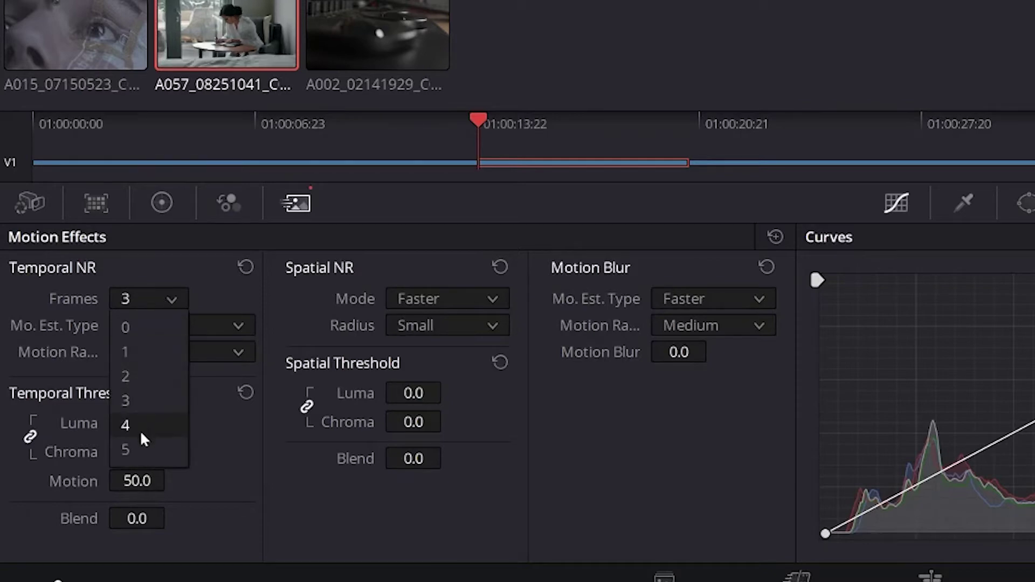
click(140, 445)
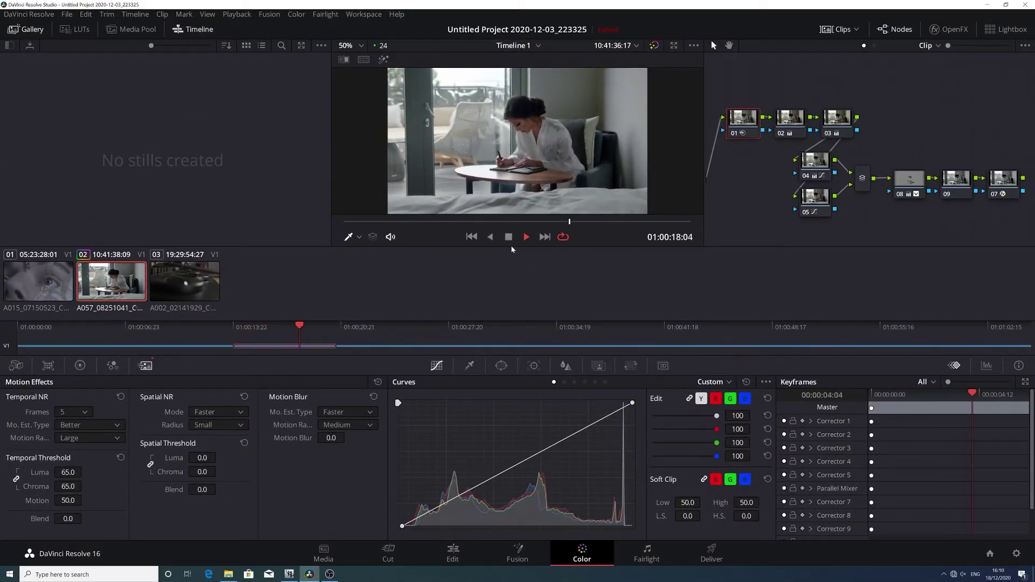
Move the playhead into the third clip on the Edit page and bring up its Clip Attributes.
key(Down)
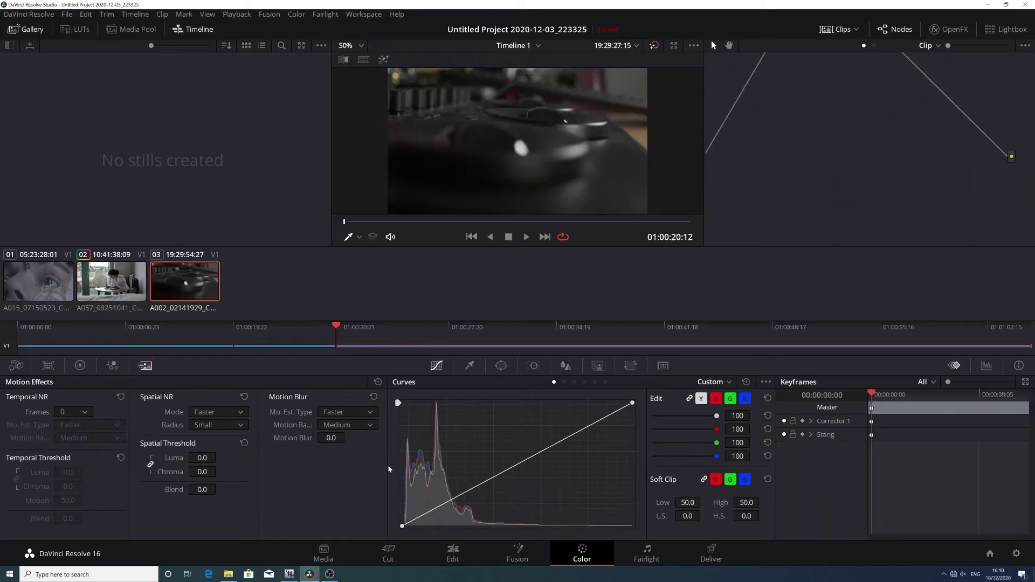
click(454, 552)
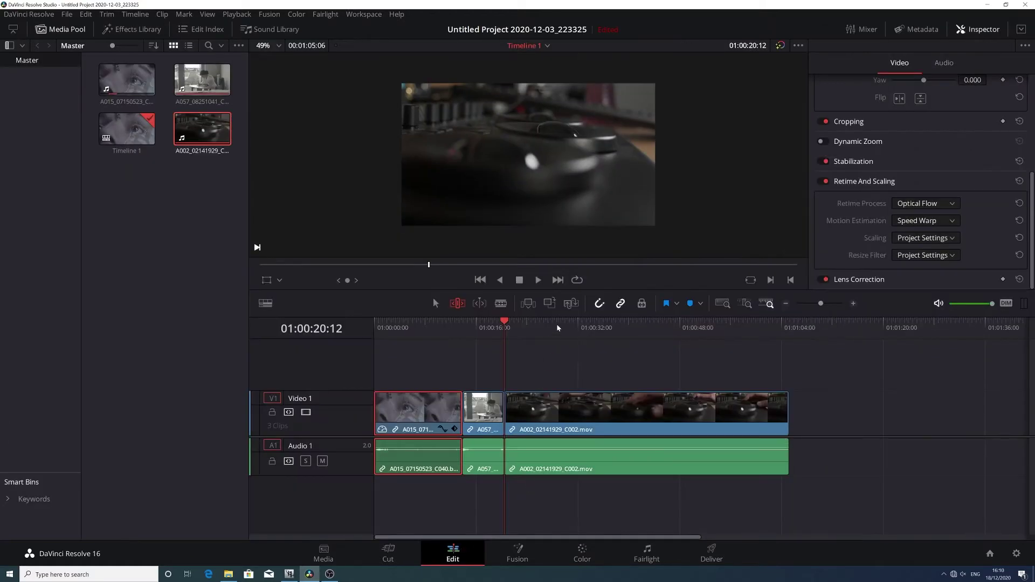
drag(584, 332, 654, 332)
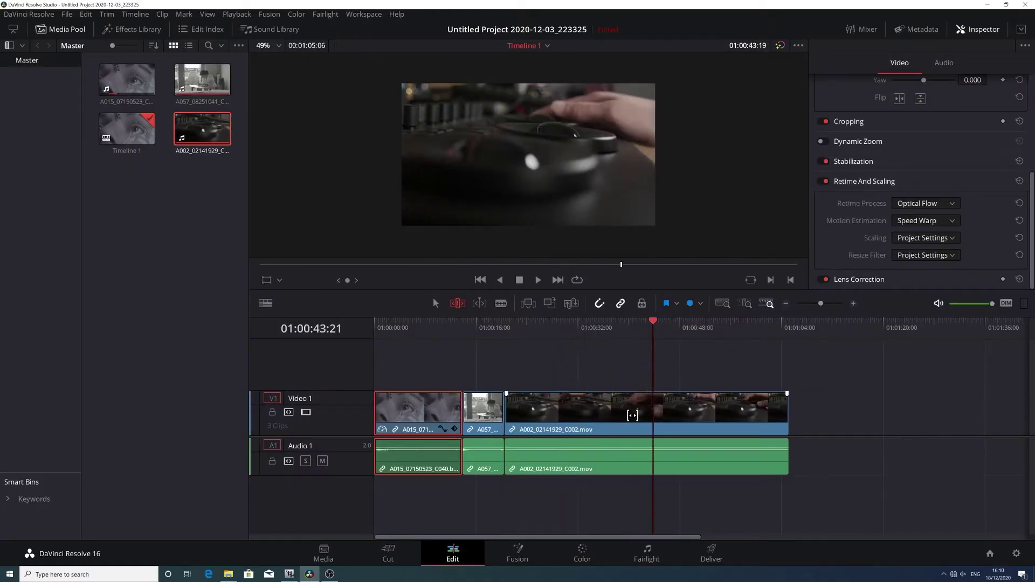
right_click(634, 419)
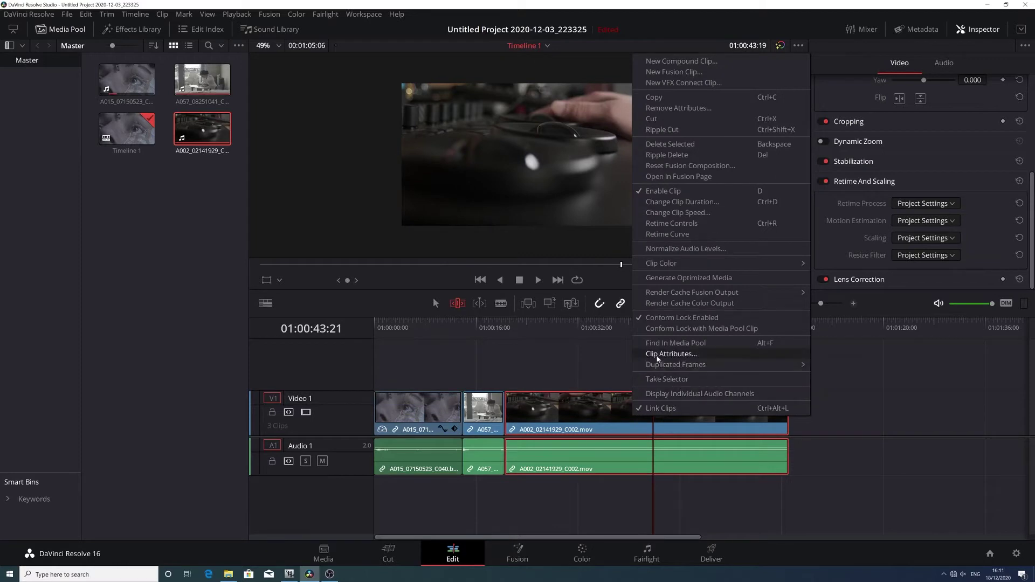
click(658, 356)
Apply 2x Super Scale to the A002 clip and play back the upscaled result.
click(490, 369)
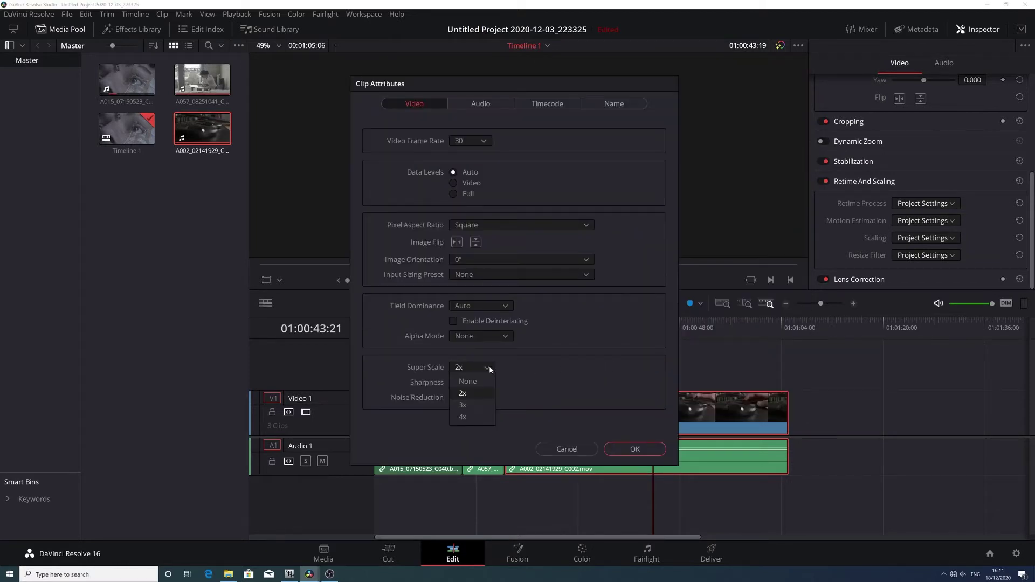
click(629, 449)
drag(572, 327, 531, 333)
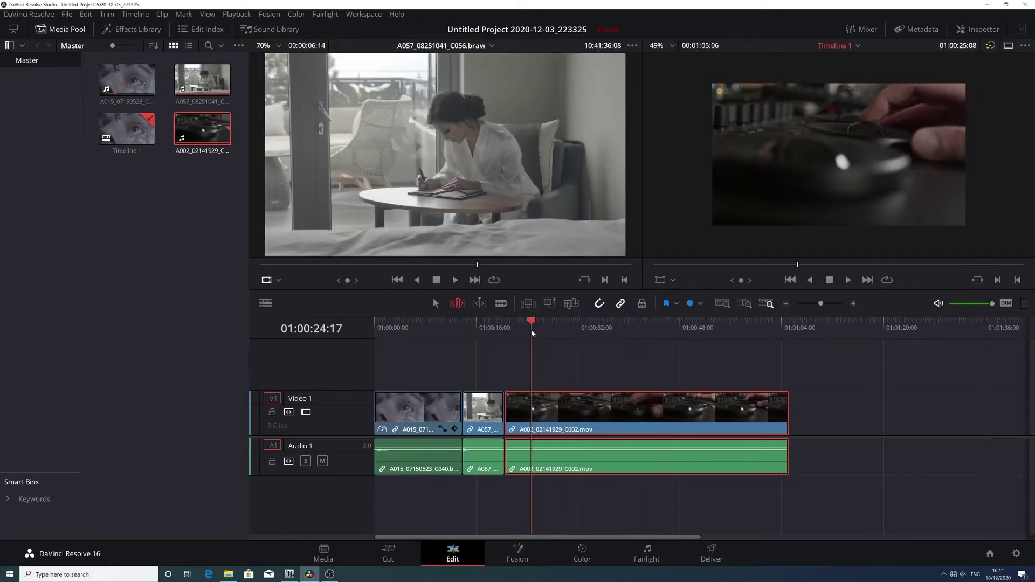
key(space)
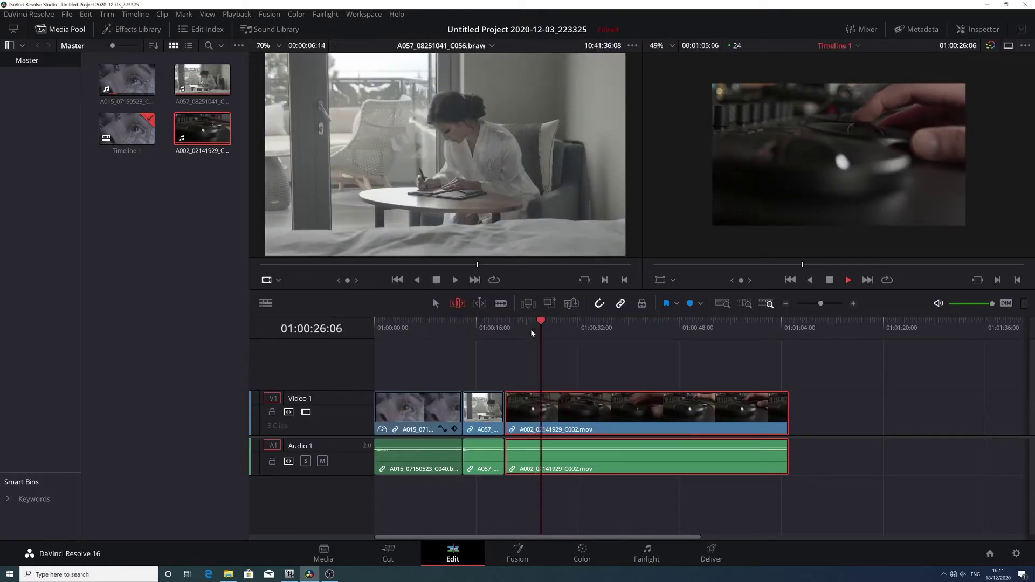
key(space)
click(582, 551)
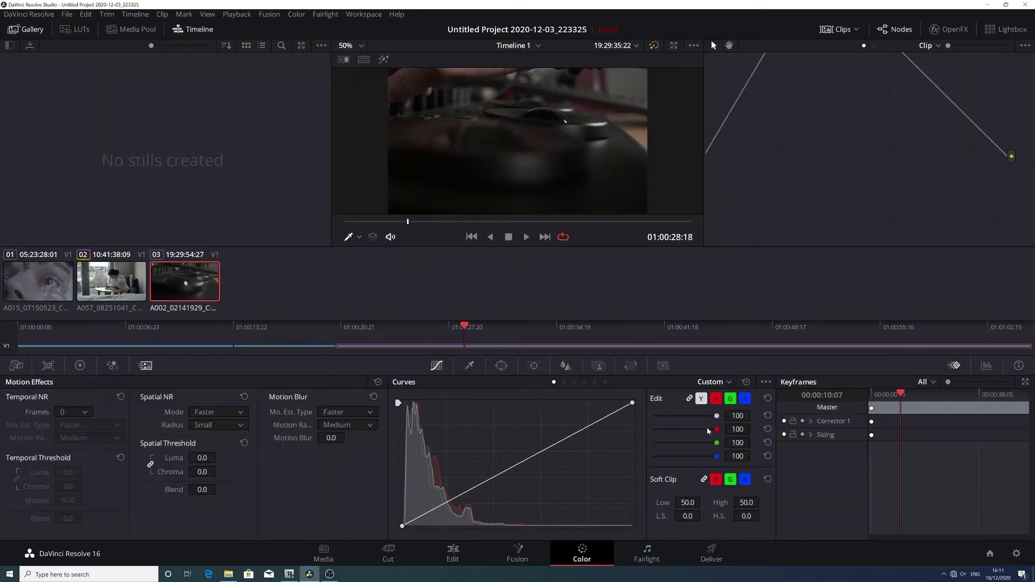
scroll(801, 162, down, 2)
scroll(835, 144, down, 3)
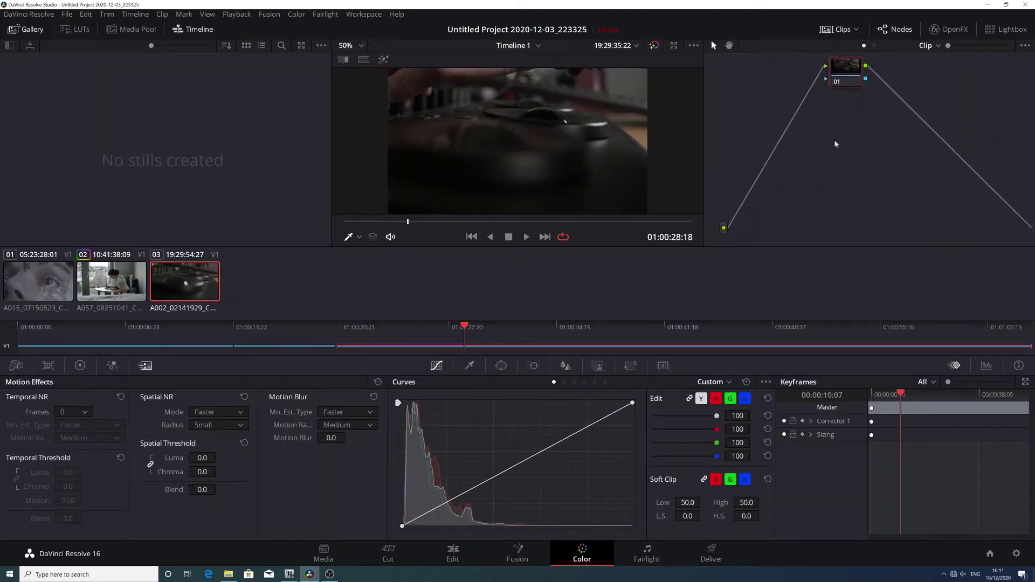
scroll(835, 144, up, 3)
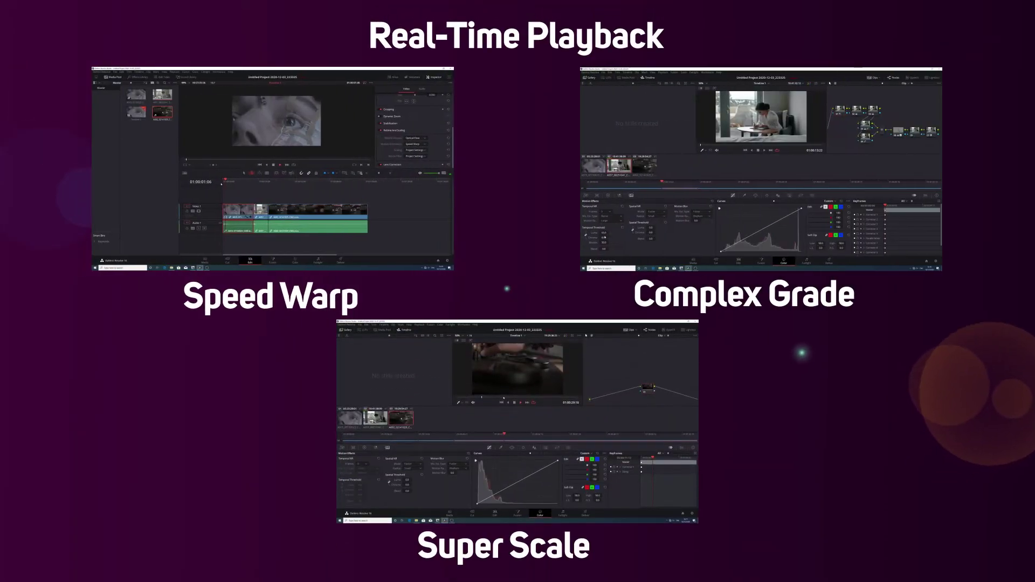